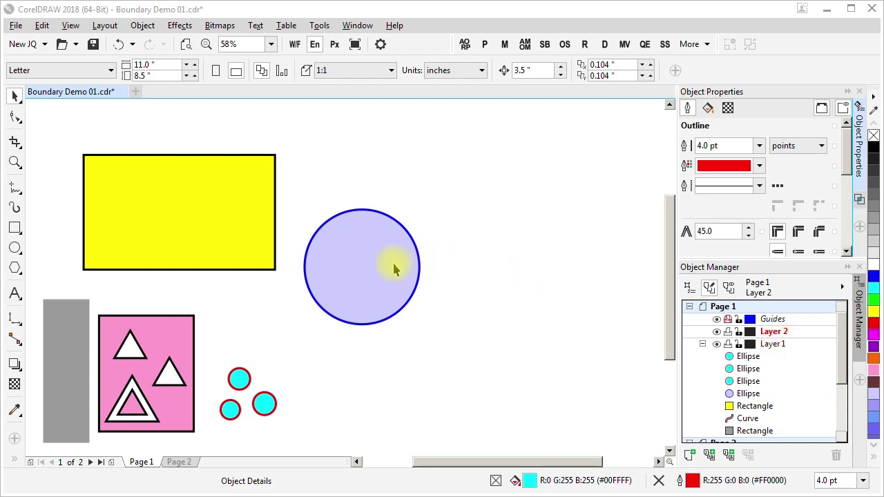
# Overlap the circle on the rectangle, create a boundary around both, and move it right
pyautogui.moveTo(394, 264); pyautogui.dragTo(298, 275)
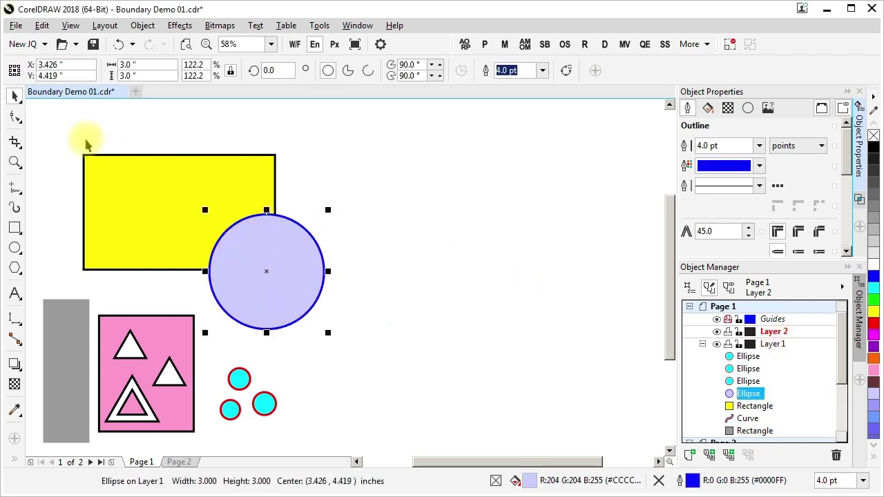
pyautogui.moveTo(59, 136); pyautogui.dragTo(363, 349)
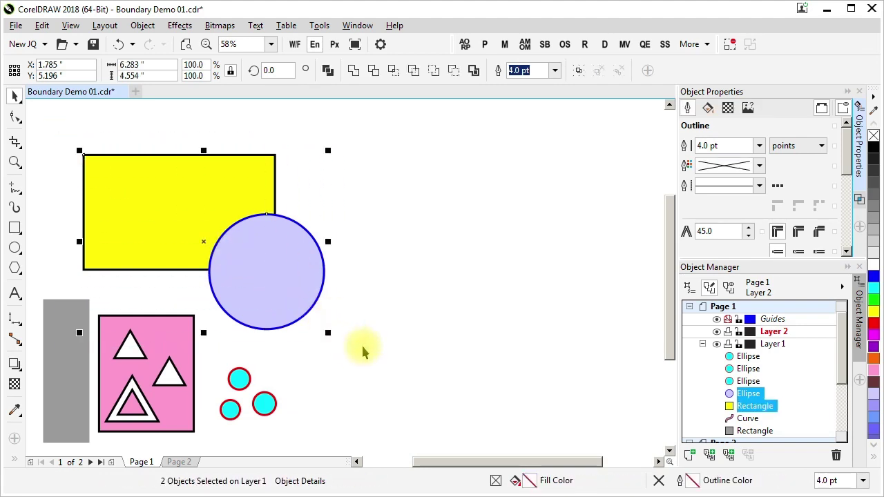
pyautogui.click(474, 71)
pyautogui.moveTo(306, 230); pyautogui.dragTo(597, 217)
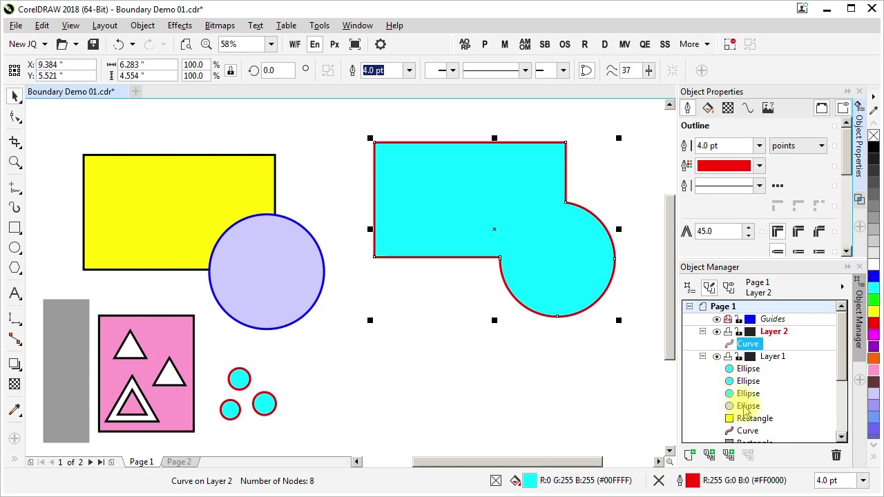
pyautogui.click(569, 395)
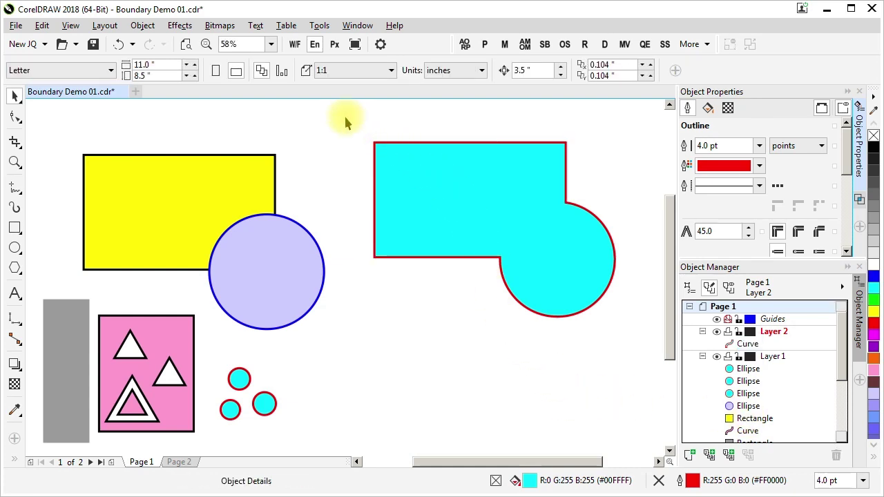
# Delete the cyan boundary curve and reselect the yellow rectangle and lavender circle
pyautogui.moveTo(345, 121); pyautogui.dragTo(640, 366)
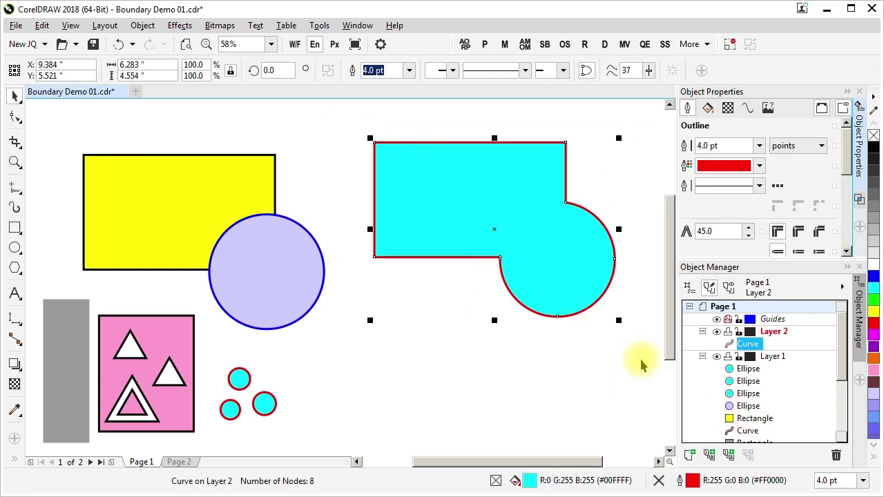
pyautogui.press('Delete')
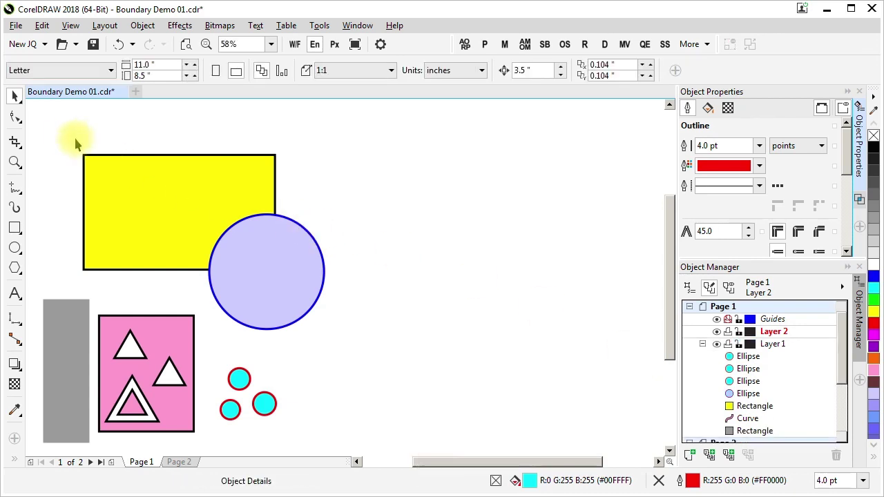
pyautogui.moveTo(66, 136); pyautogui.dragTo(347, 348)
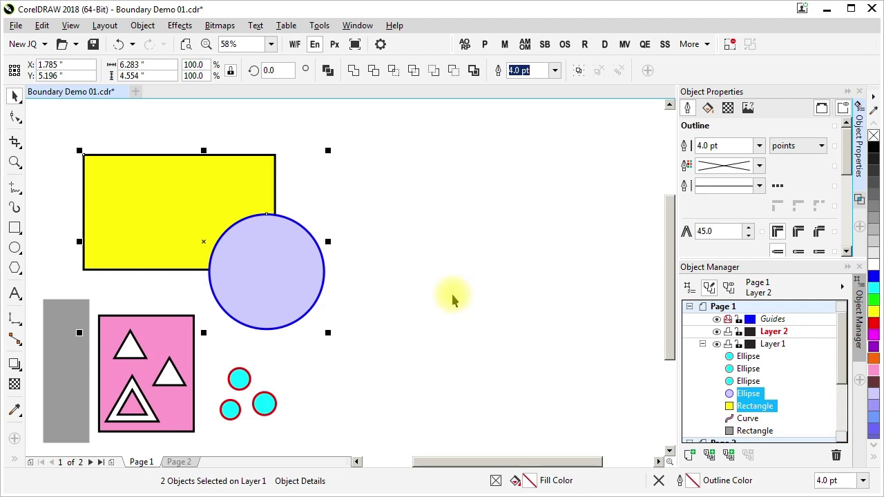
# Recreate the boundary via Object > Shaping > Boundary, move it right, then delete it
pyautogui.click(143, 26)
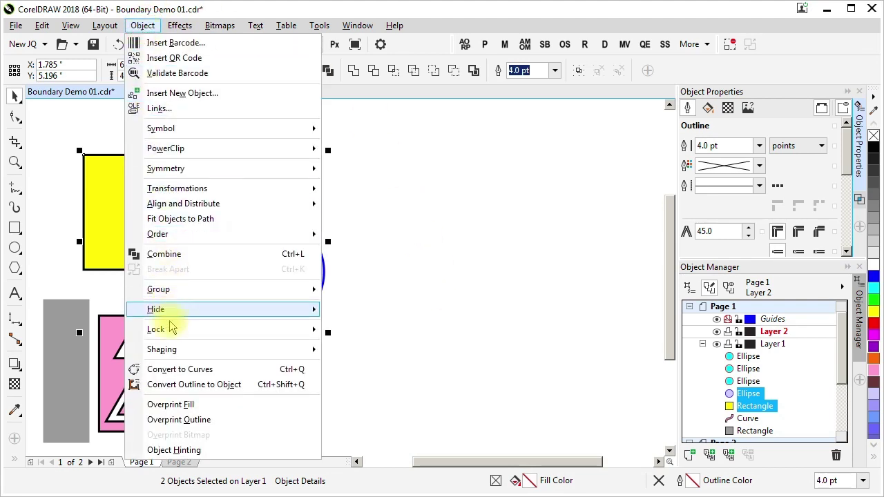
pyautogui.moveTo(173, 354)
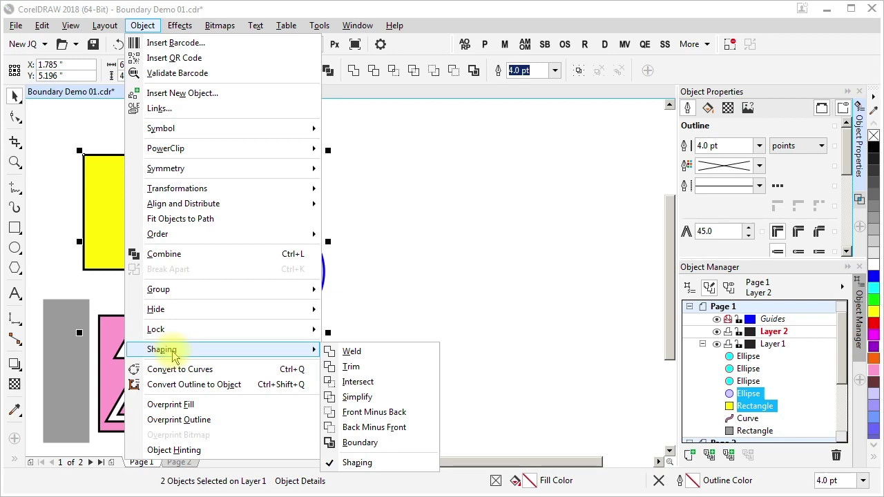
pyautogui.click(370, 443)
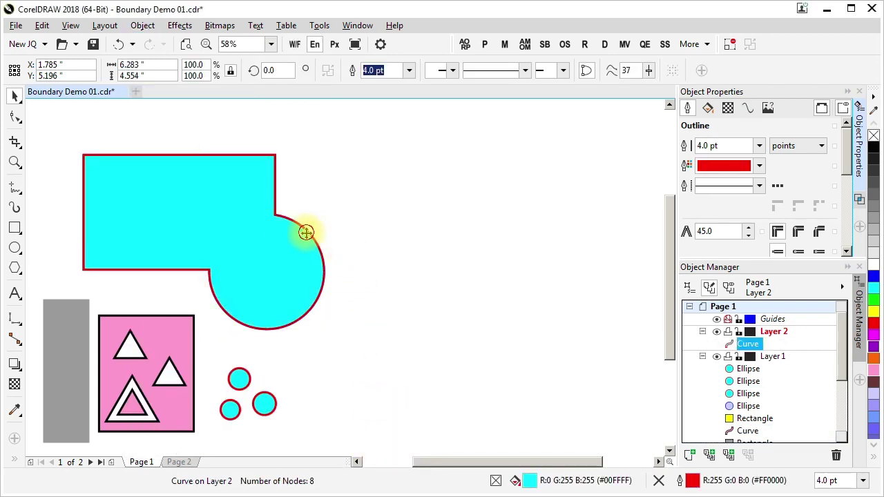
pyautogui.moveTo(306, 233)
pyautogui.mouseDown()
pyautogui.moveTo(514, 241)
pyautogui.moveTo(582, 231)
pyautogui.moveTo(586, 223)
pyautogui.mouseUp()
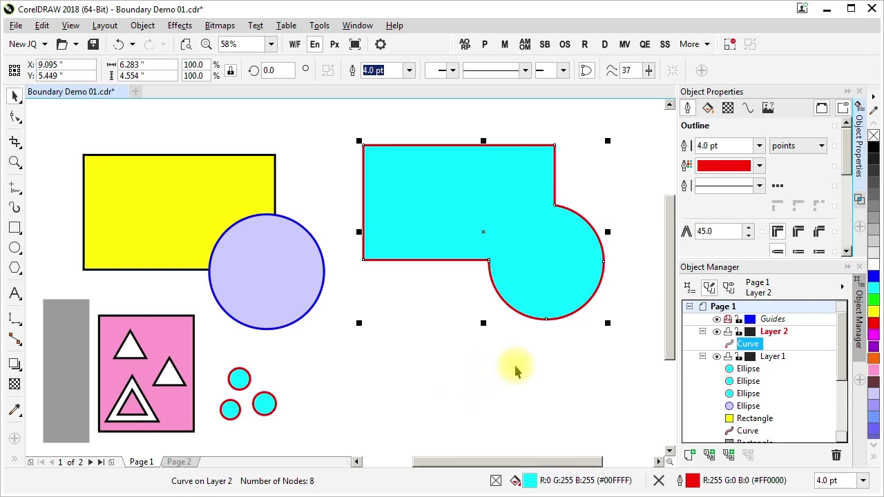
pyautogui.press('Delete')
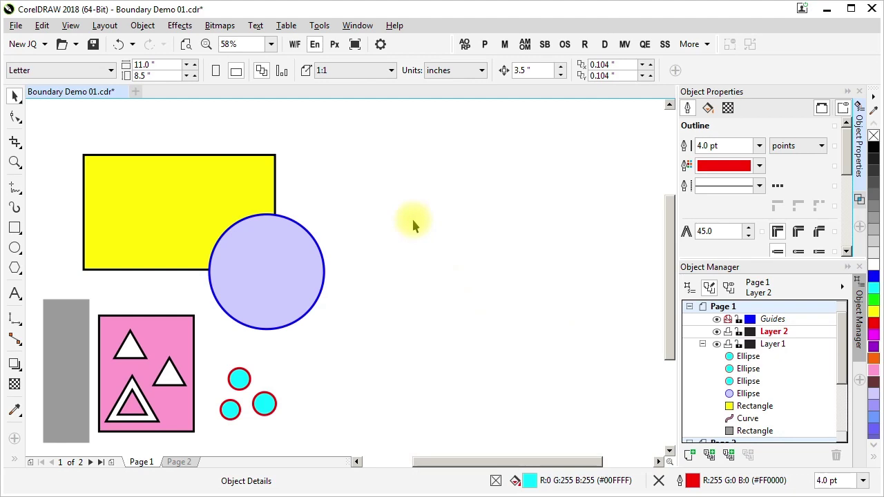
pyautogui.click(381, 44)
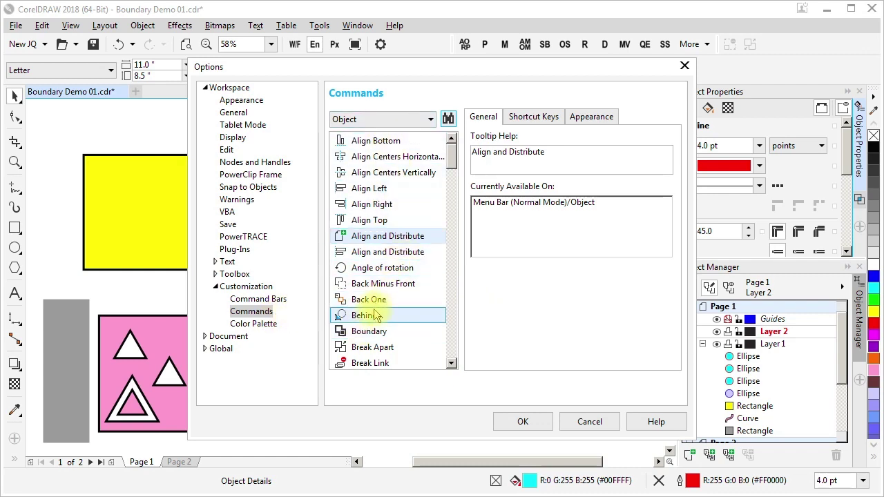
# Add a Boundary button to the toolbar from the Object commands, then select the rectangle and circle
pyautogui.moveTo(370, 335); pyautogui.dragTo(759, 44)
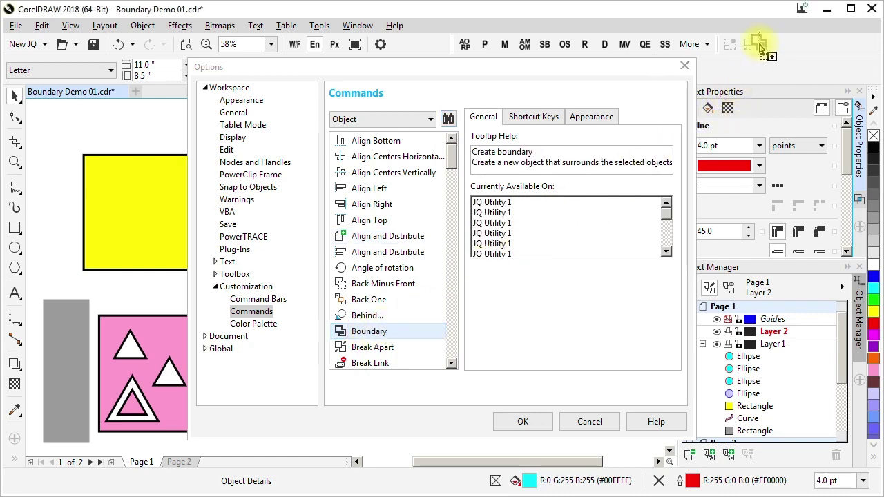
pyautogui.click(758, 43)
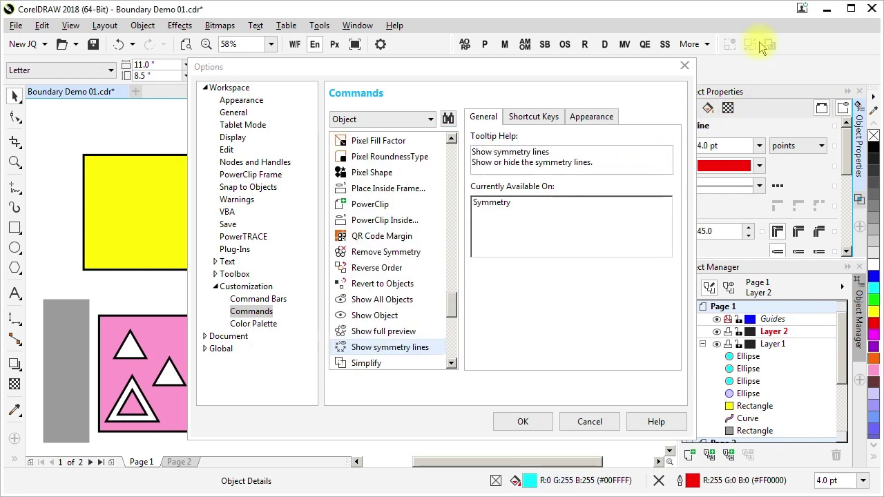
pyautogui.click(522, 420)
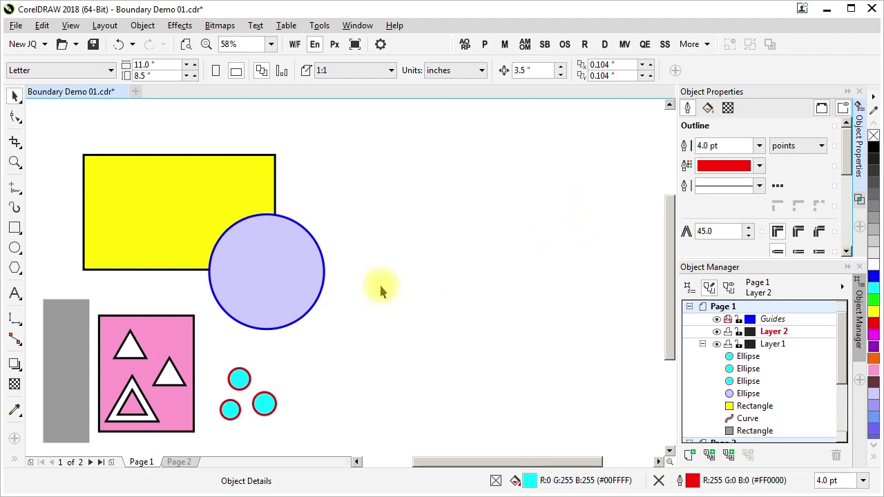
pyautogui.moveTo(62, 131); pyautogui.dragTo(355, 343)
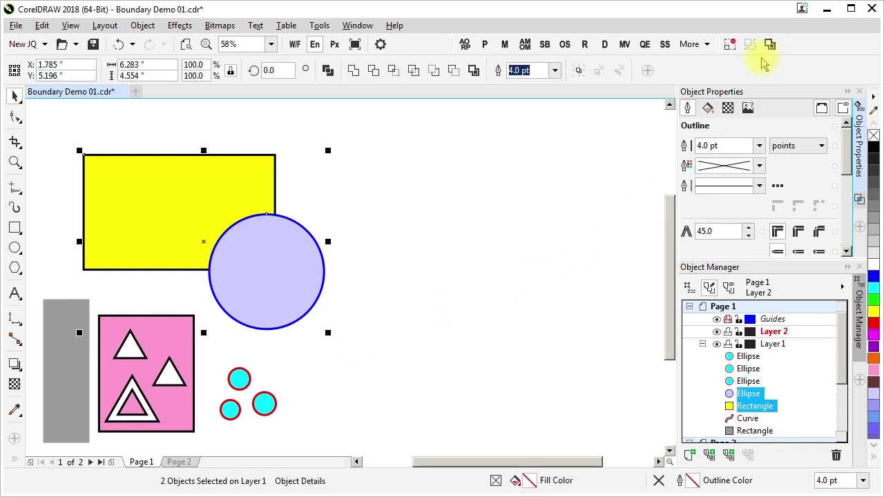
pyautogui.click(503, 214)
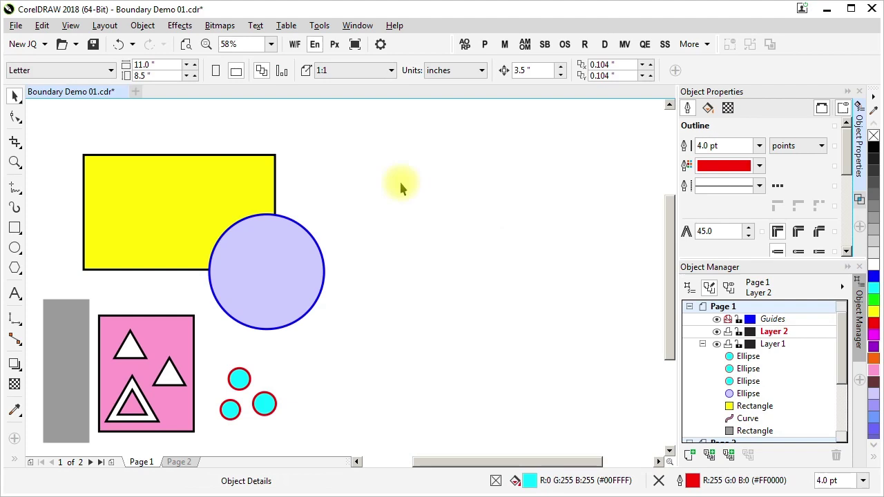
pyautogui.click(210, 179)
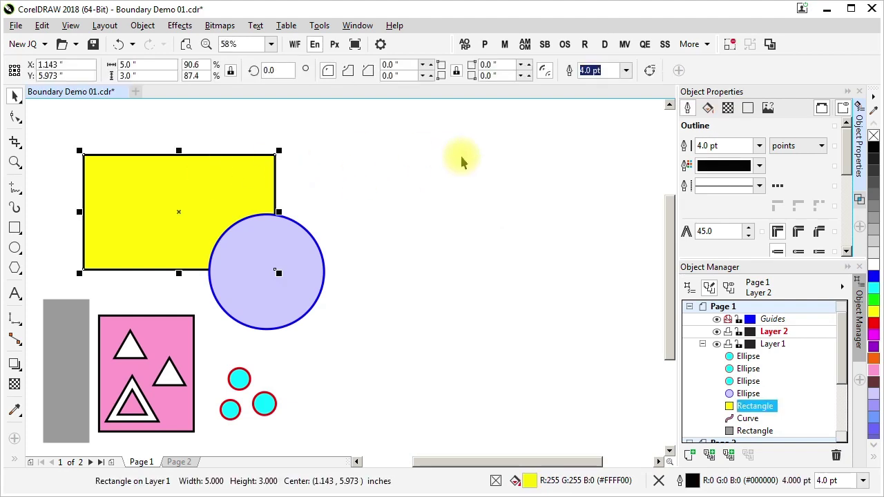
pyautogui.click(313, 262)
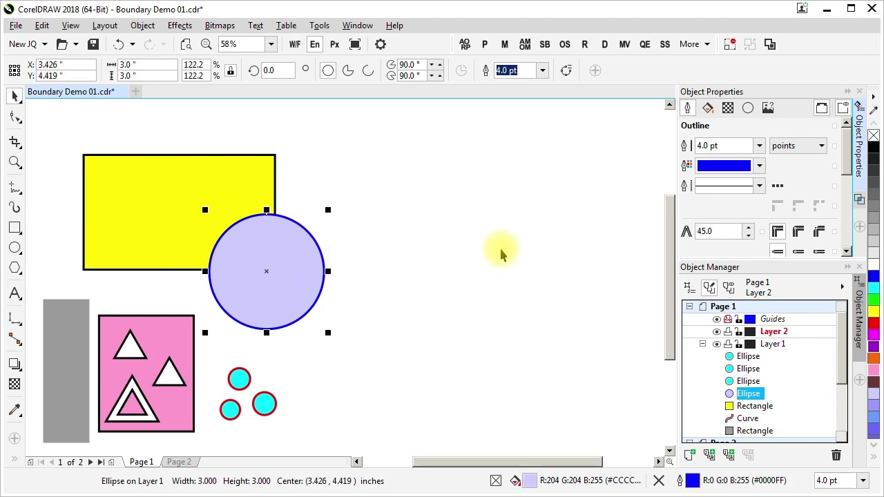
pyautogui.click(769, 45)
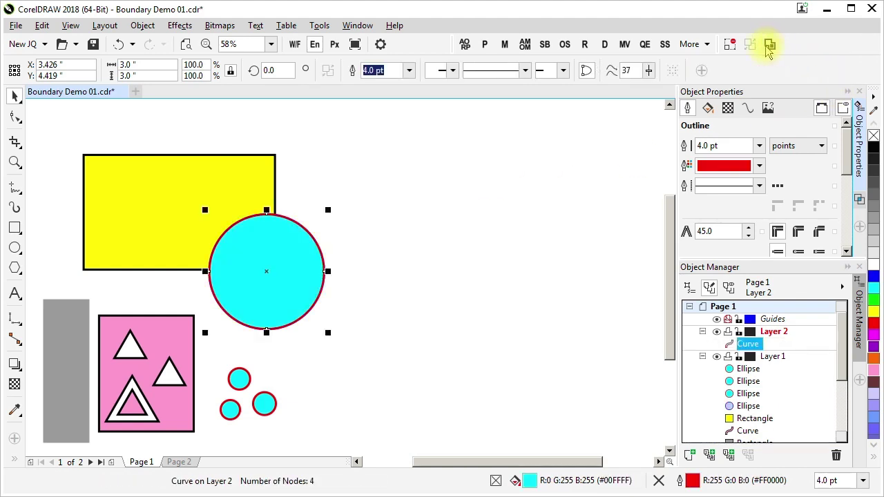
pyautogui.moveTo(310, 244); pyautogui.dragTo(547, 219)
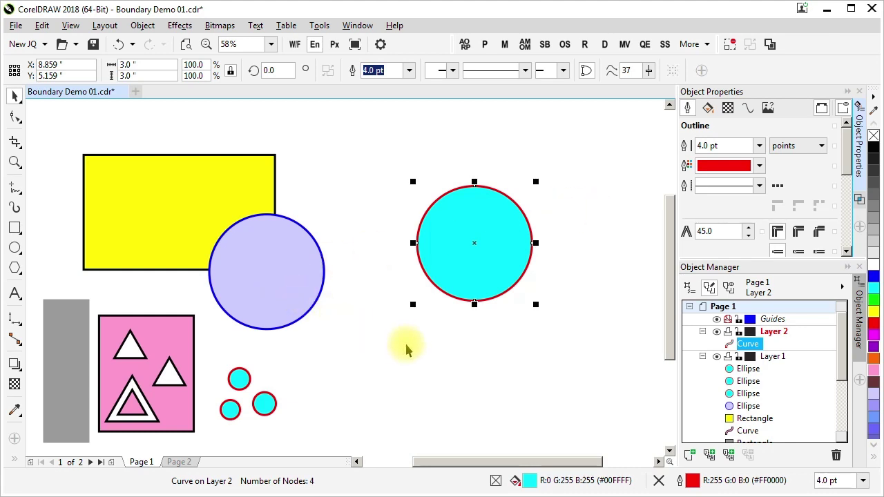
pyautogui.press('Delete')
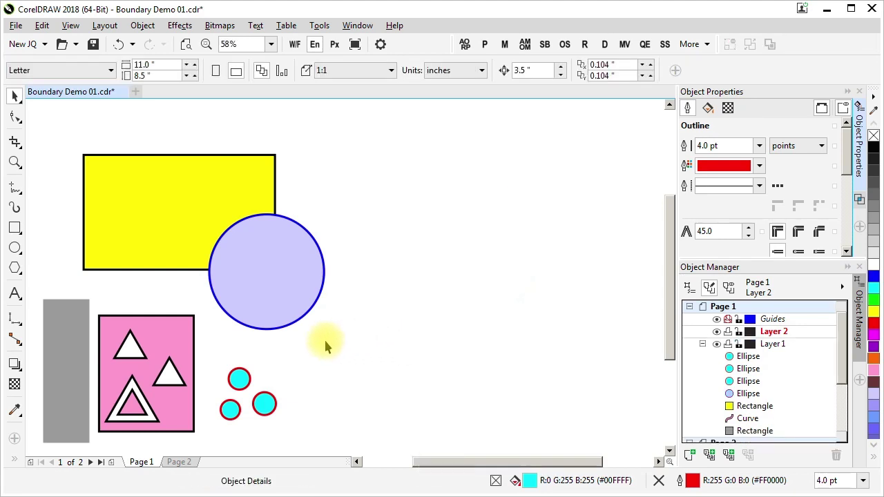
pyautogui.click(194, 357)
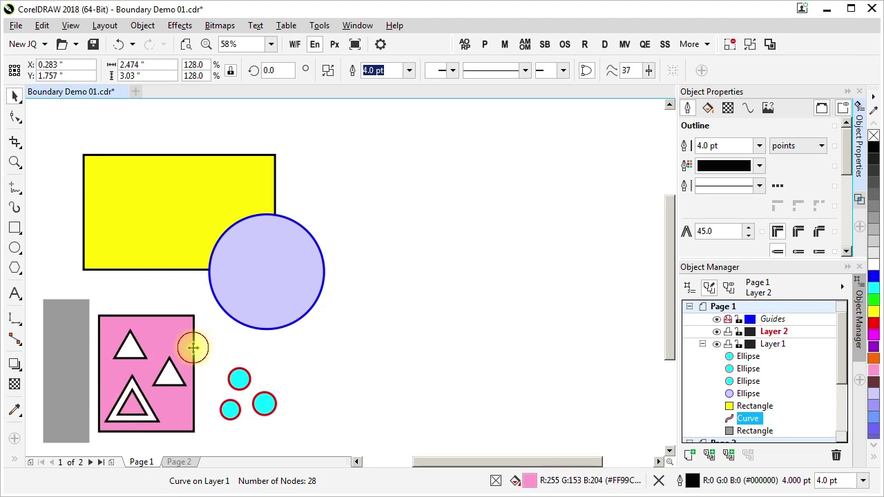
# Make a cyan boundary of the pink triangle with the Boundary button and move it right of the circles
pyautogui.moveTo(193, 348)
pyautogui.mouseDown()
pyautogui.moveTo(141, 351)
pyautogui.moveTo(197, 355)
pyautogui.mouseUp()
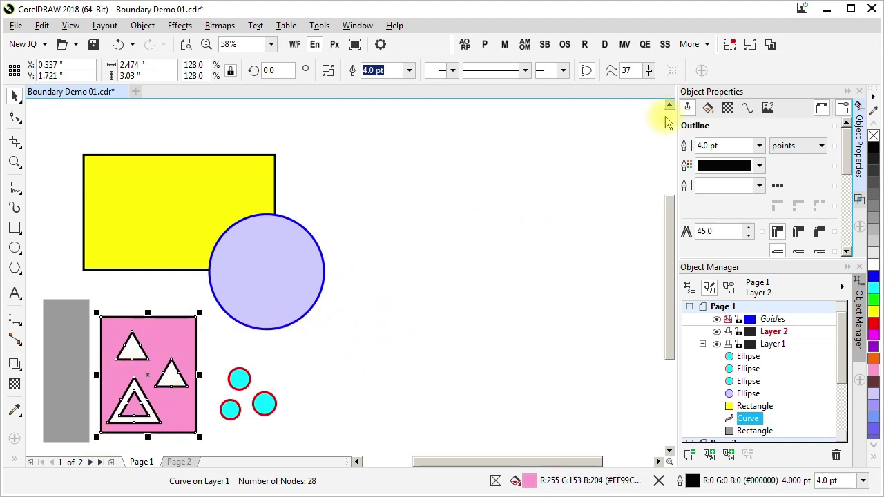
pyautogui.click(770, 44)
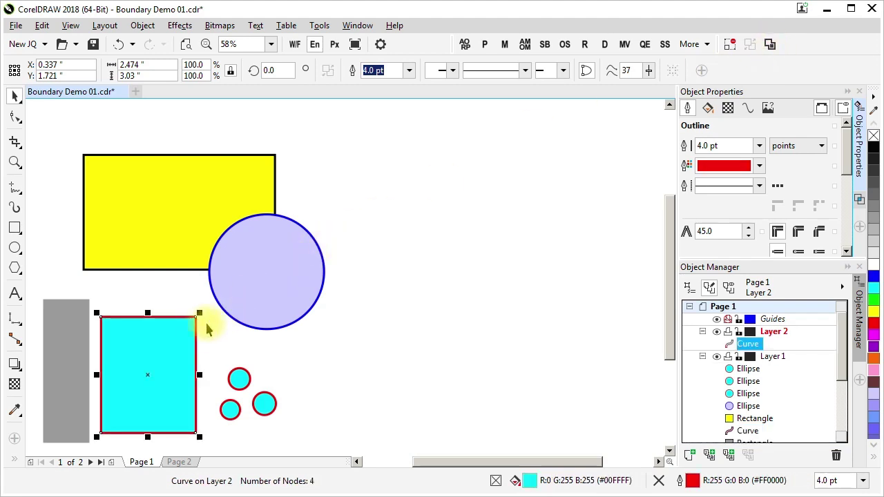
pyautogui.moveTo(194, 335); pyautogui.dragTo(471, 308)
pyautogui.click(559, 307)
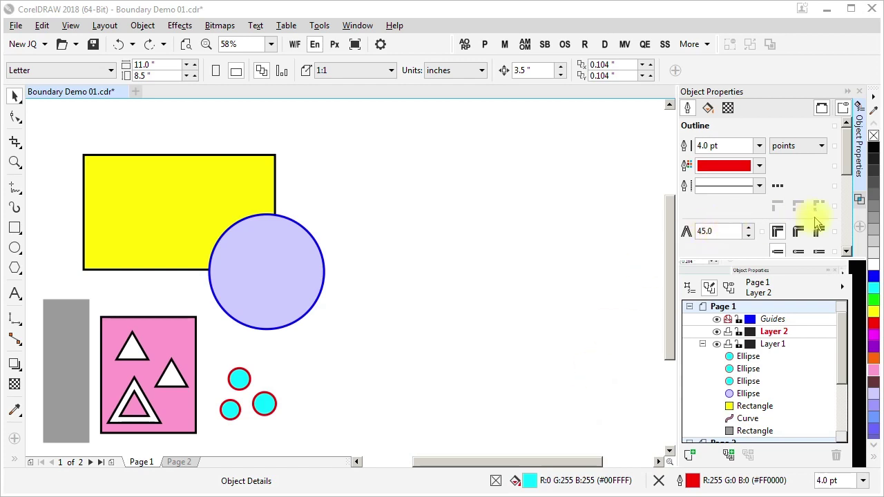
# Show the Shaping docker set to Boundary and browse its list of shaping operations
pyautogui.click(860, 201)
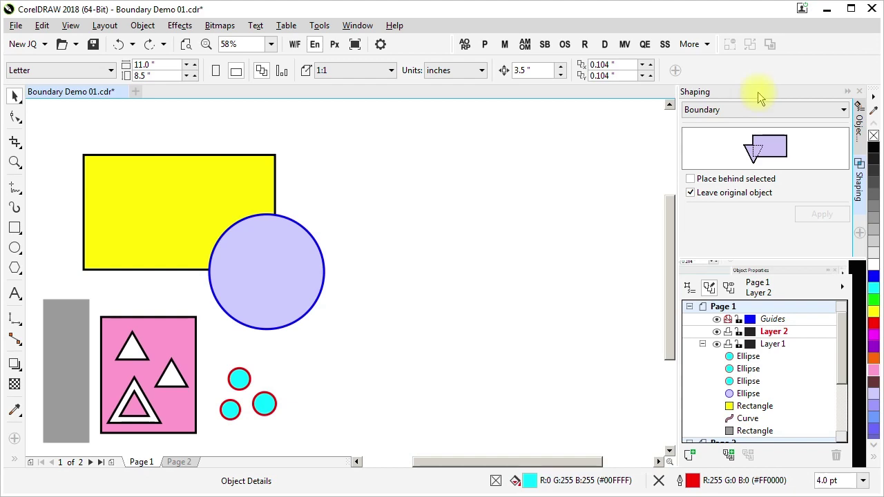
pyautogui.click(843, 111)
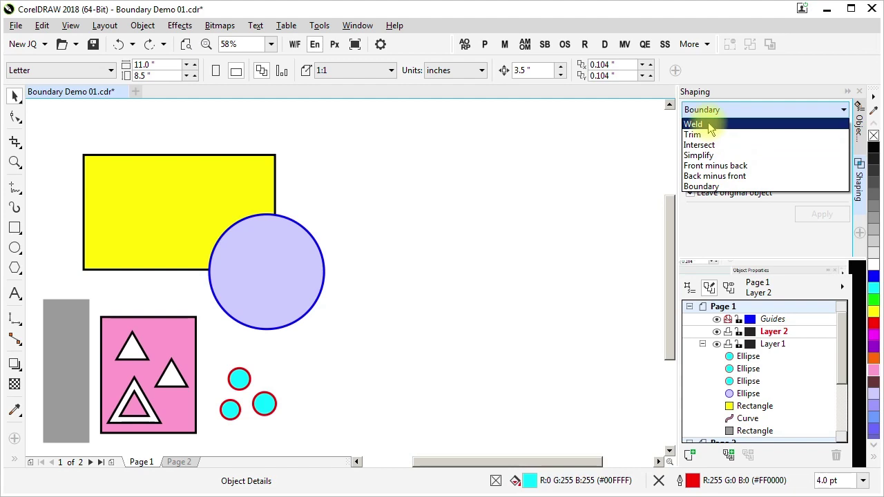
pyautogui.click(710, 186)
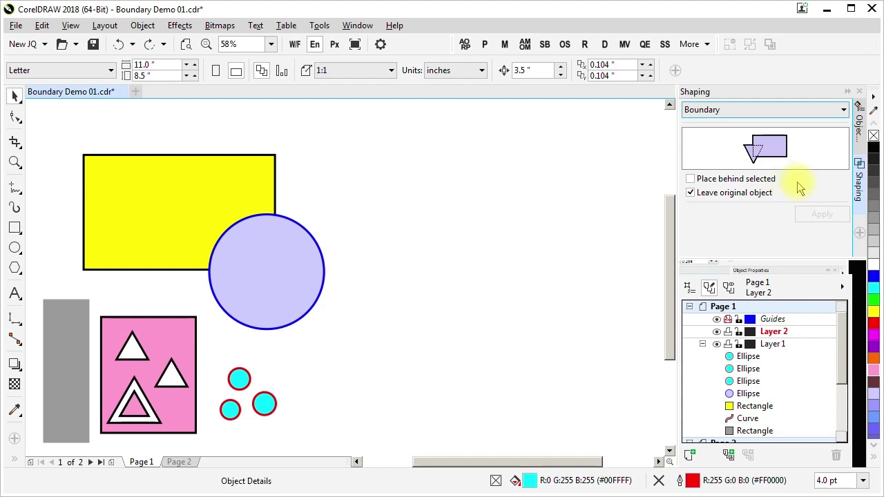
# Apply Boundary to the rectangle and circle with Place behind on, Leave original off, then move it right
pyautogui.moveTo(67, 135); pyautogui.dragTo(350, 346)
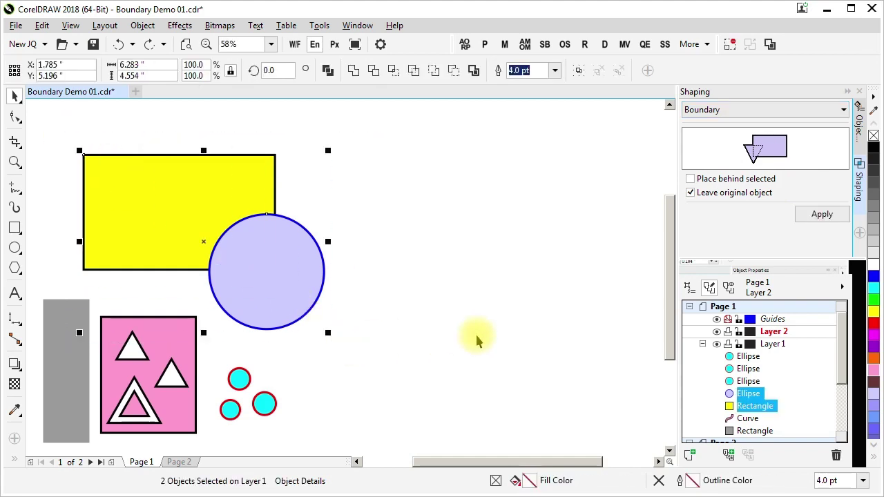
pyautogui.click(690, 180)
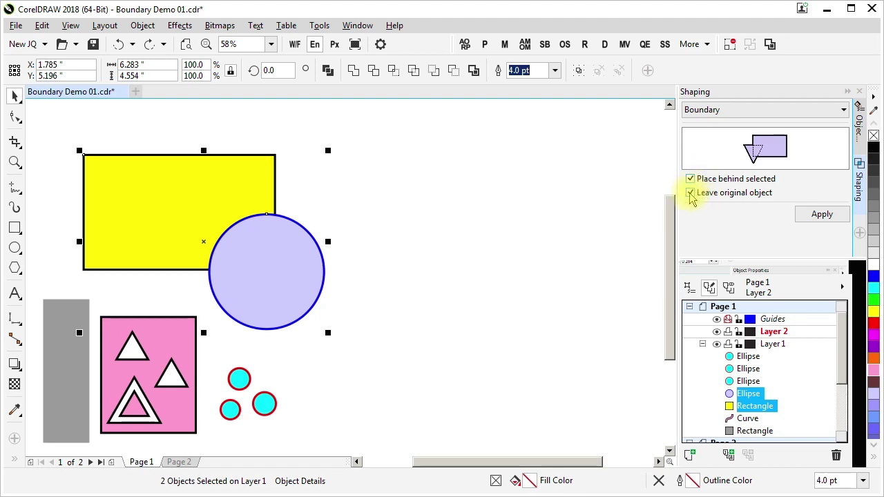
pyautogui.click(690, 194)
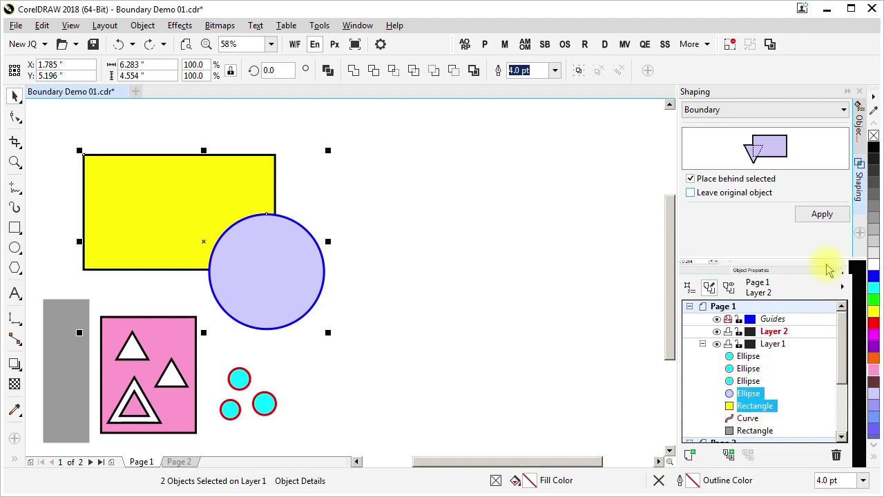
pyautogui.click(822, 215)
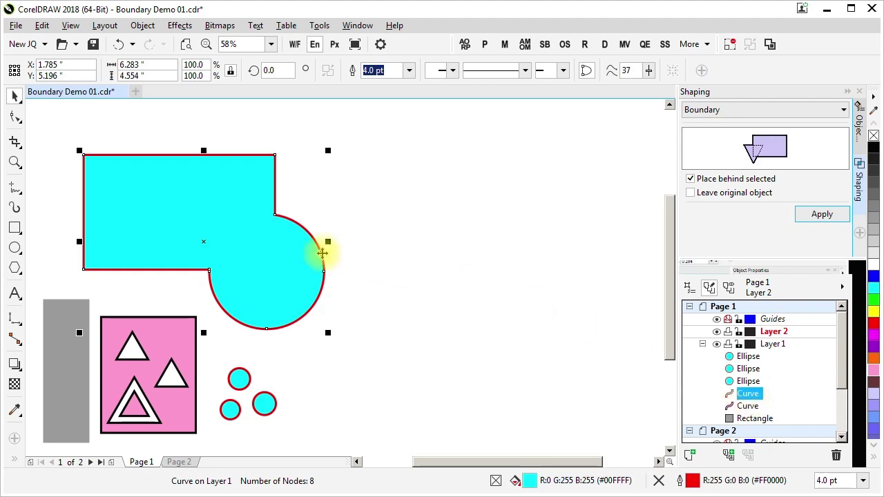
pyautogui.moveTo(285, 263); pyautogui.dragTo(570, 272)
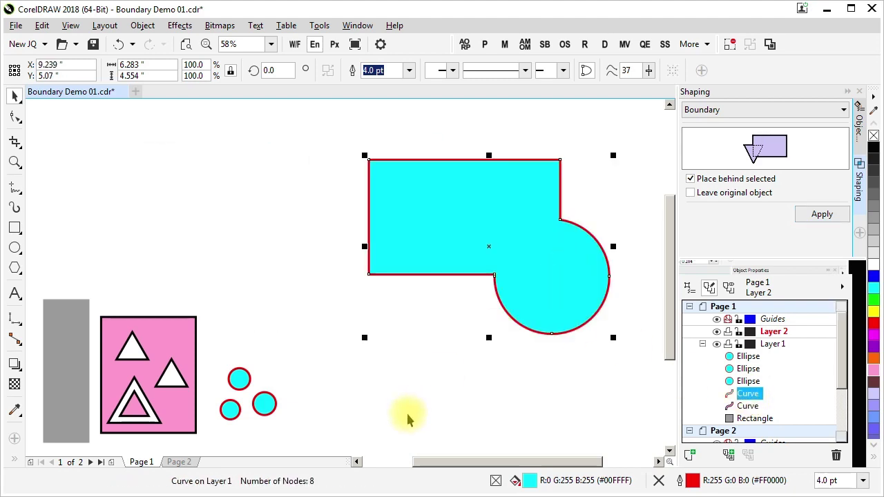
pyautogui.click(560, 414)
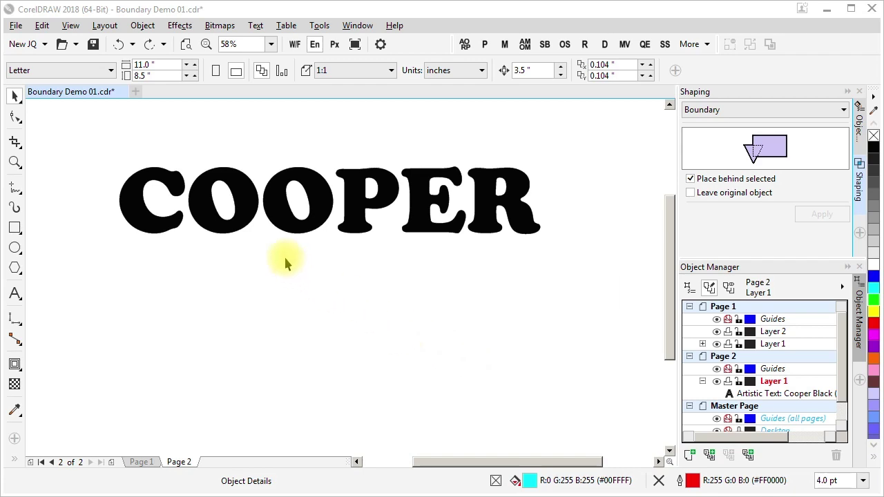
# Add a blue outside contour to the COOPER text with the Contour tool
pyautogui.click(245, 227)
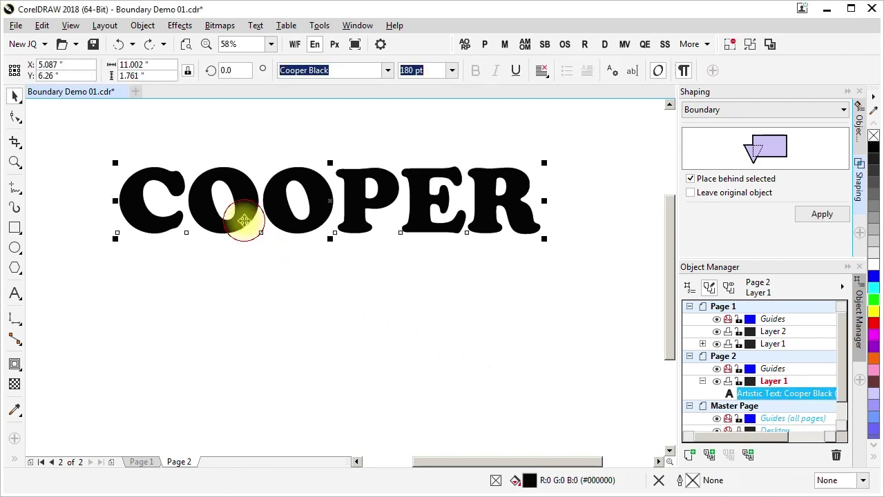
pyautogui.click(14, 364)
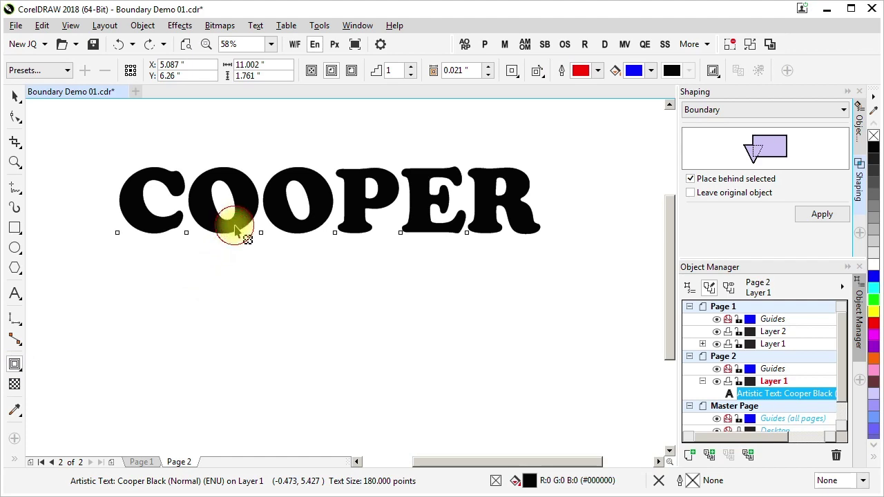
pyautogui.moveTo(244, 239)
pyautogui.mouseDown()
pyautogui.moveTo(235, 231)
pyautogui.moveTo(242, 245)
pyautogui.mouseUp()
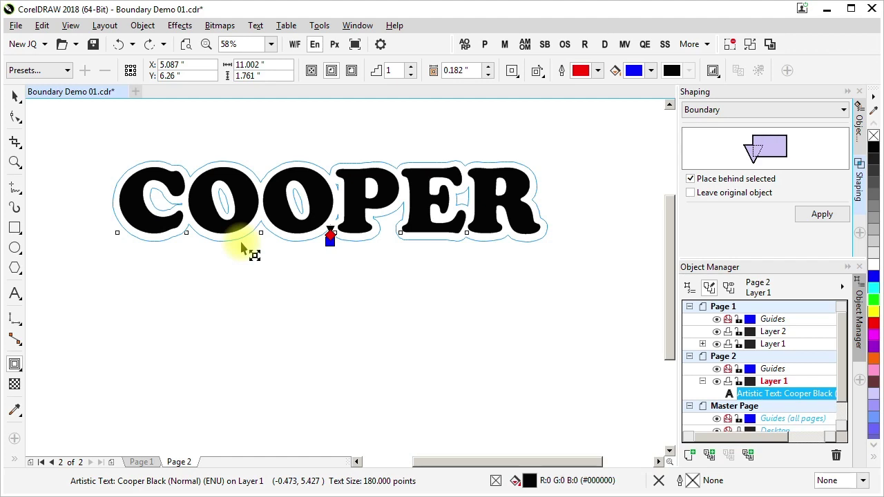
pyautogui.moveTo(242, 248); pyautogui.dragTo(243, 247)
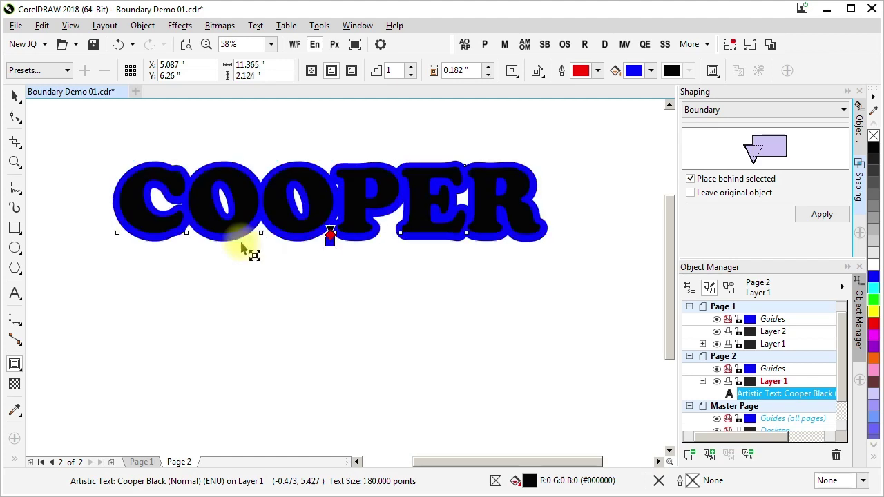
# Break the contour group apart and select the blue contour curve by itself
pyautogui.rightClick(220, 242)
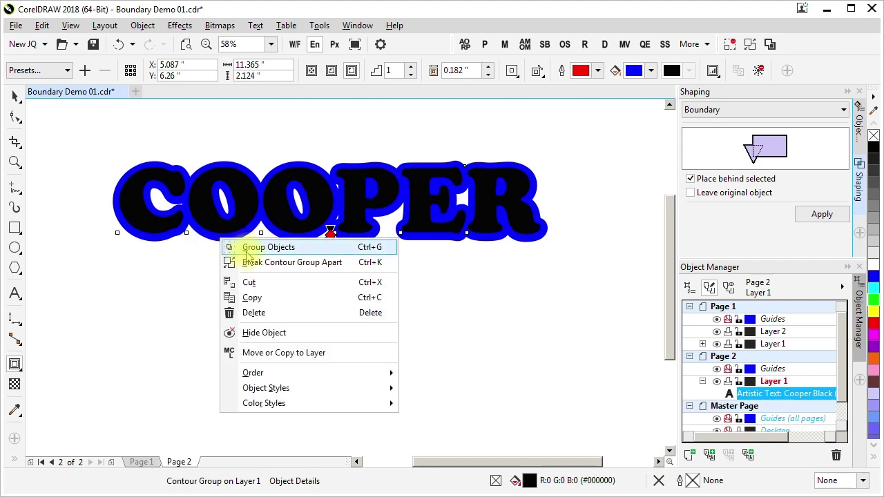
pyautogui.click(254, 259)
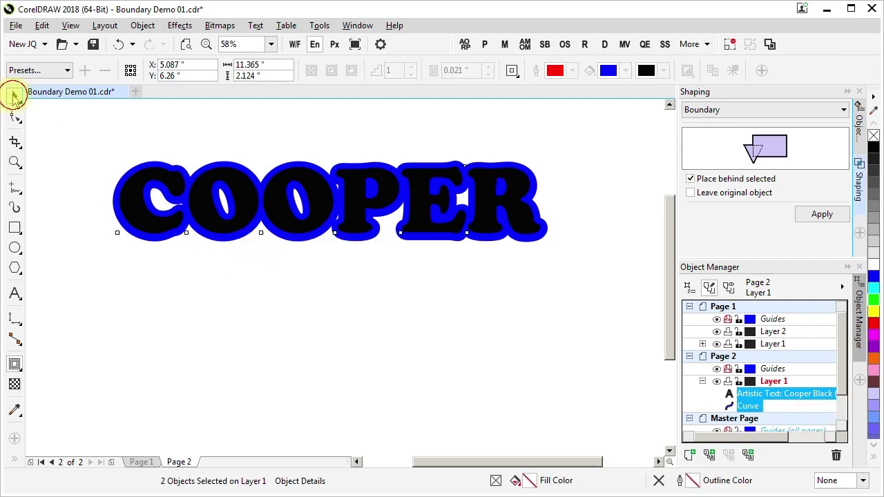
pyautogui.click(15, 96)
pyautogui.click(116, 200)
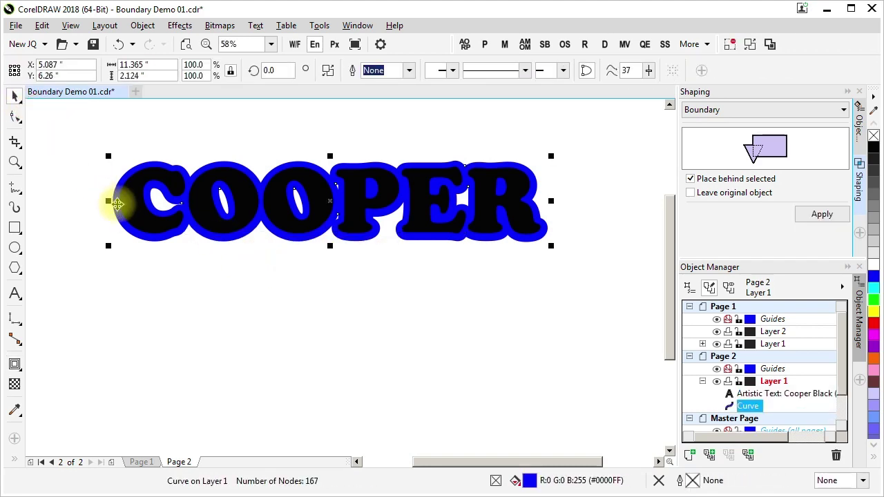
# Nudge the contour down, apply Boundary to make a cyan red-outlined shape, then nudge it back behind COOPER
pyautogui.press('Down')
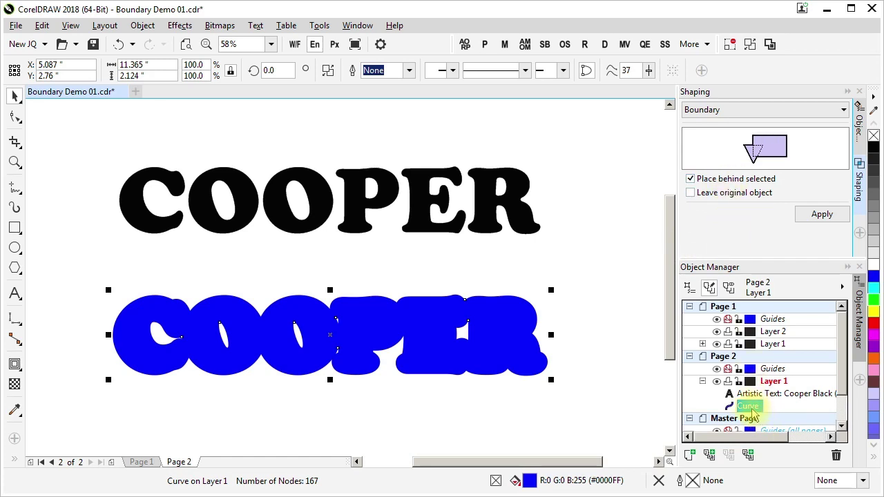
pyautogui.click(805, 217)
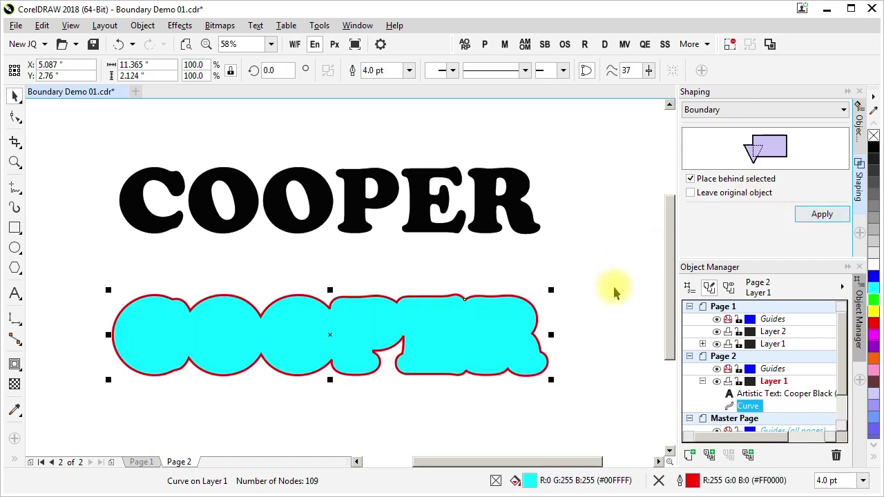
pyautogui.click(516, 364)
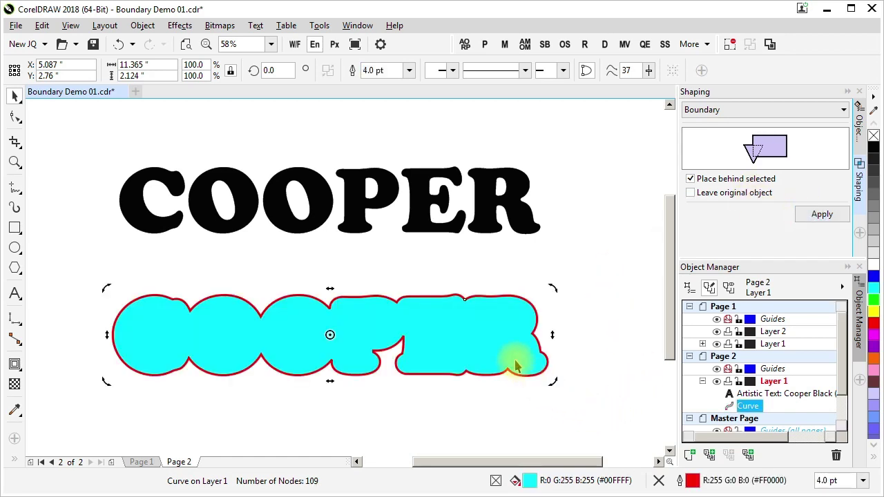
pyautogui.press('Up')
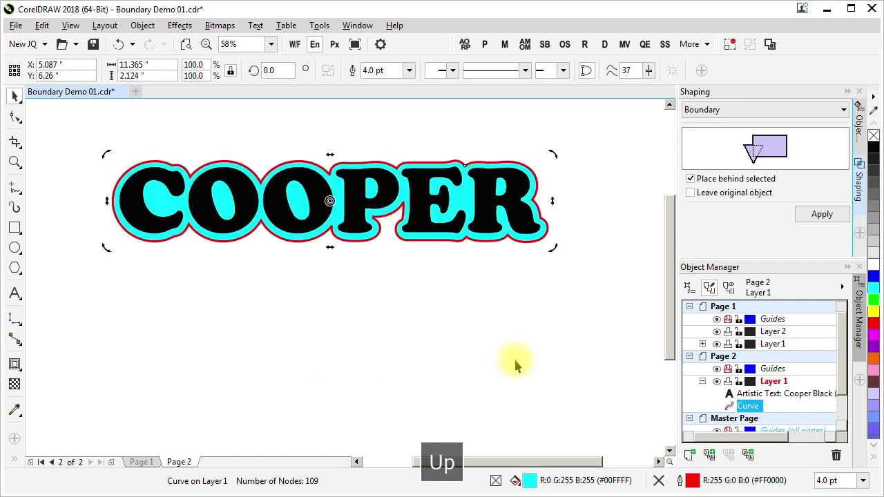
pyautogui.click(449, 321)
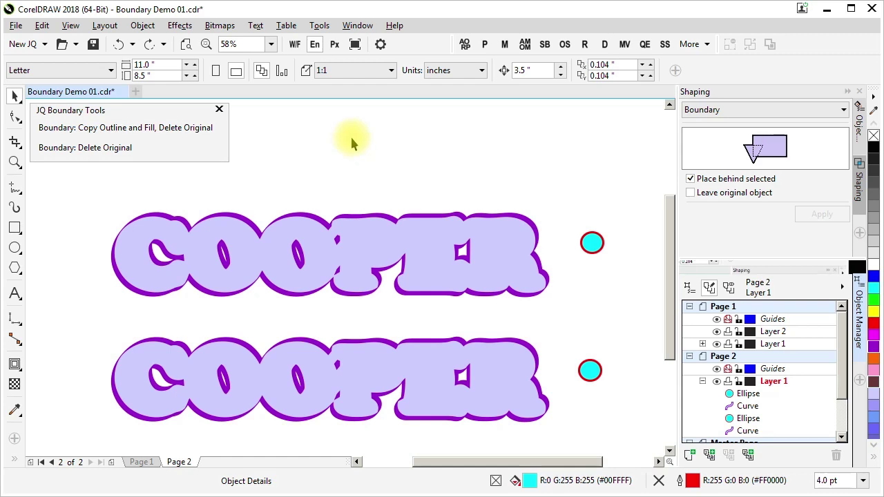
# Run 'Boundary: Delete Original' on the upper COOPER, leaving a 109-node cyan curve with red outline
pyautogui.click(439, 235)
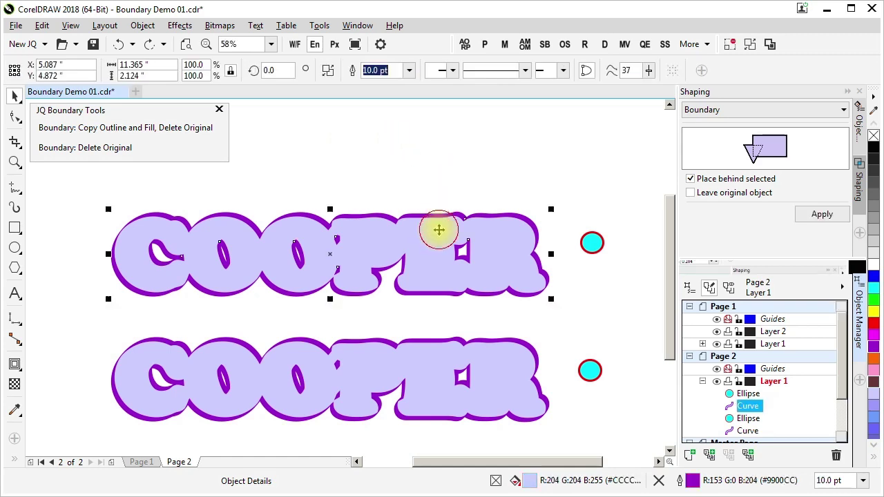
pyautogui.click(119, 154)
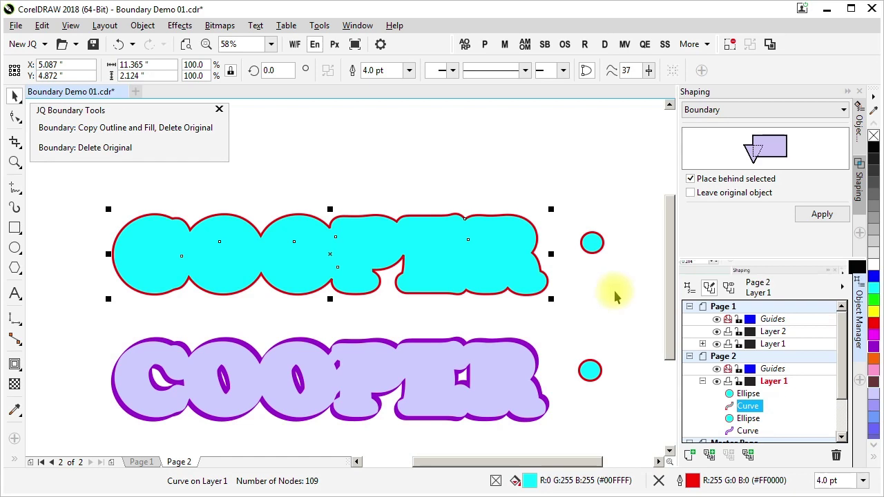
pyautogui.click(569, 335)
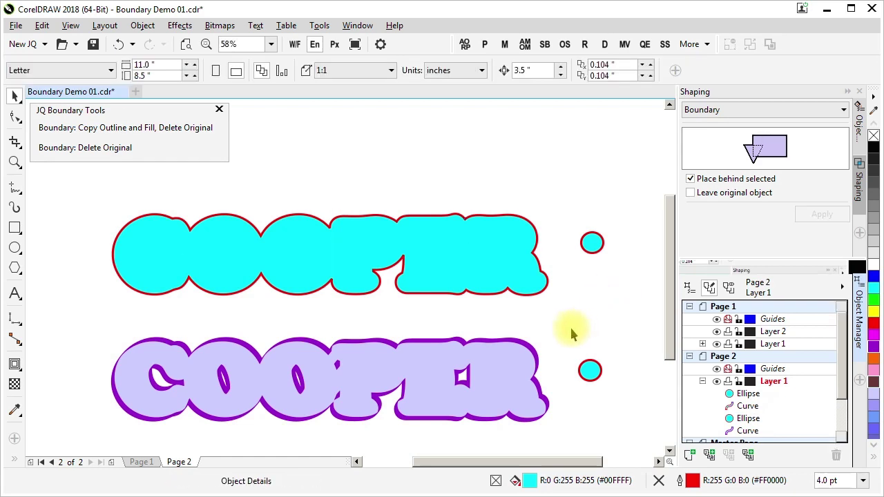
# Run 'Boundary: Copy Outline and Fill, Delete Original' on the lower COOPER, keeping lavender fill and purple outline
pyautogui.click(525, 355)
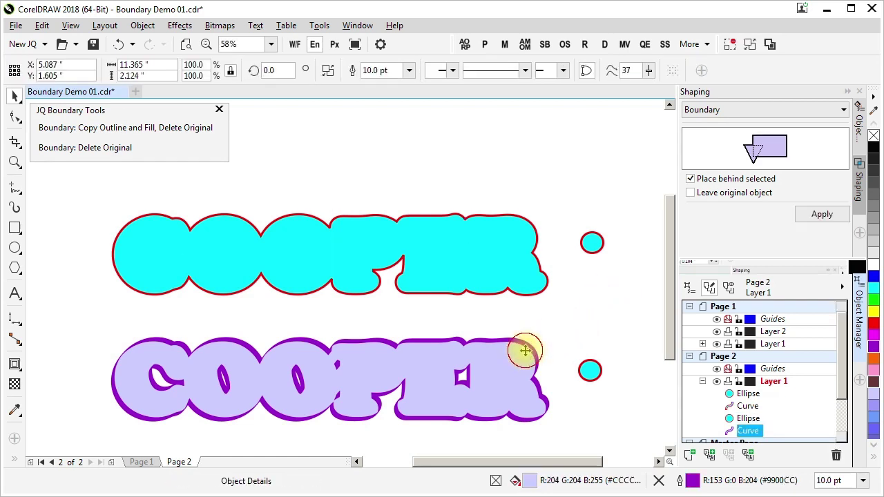
pyautogui.click(189, 135)
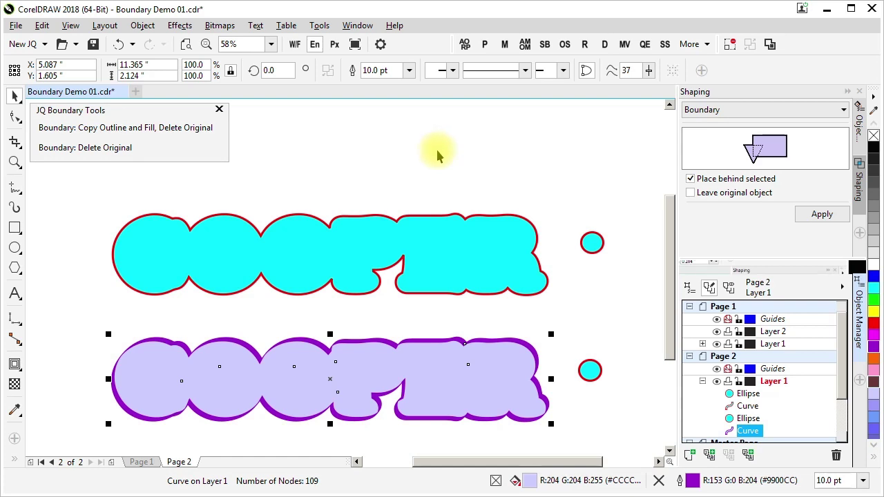
pyautogui.click(436, 157)
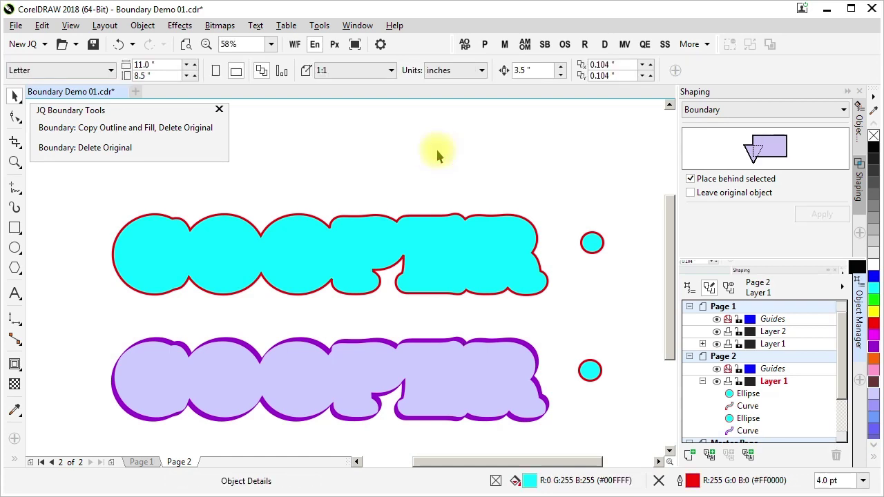